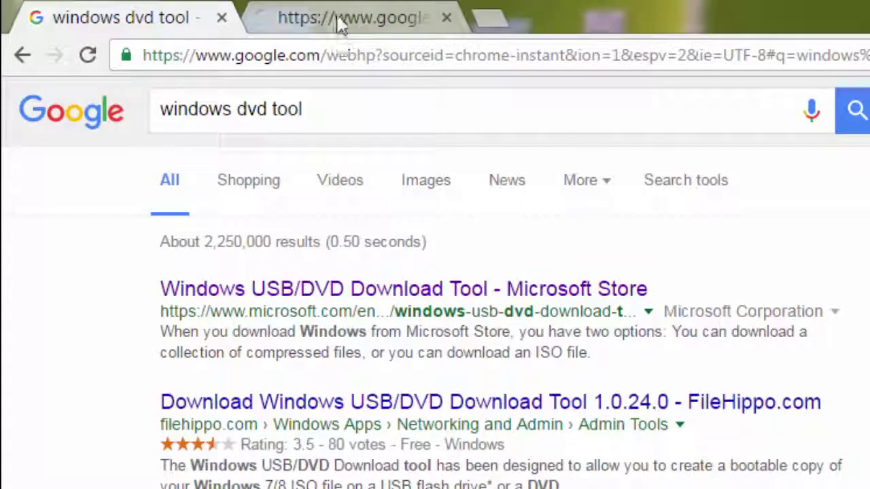
# Step: From Microsoft's download page, open the Windows USB/DVD Download Tool project page linked in the installation instructions
pyautogui.click(342, 22)
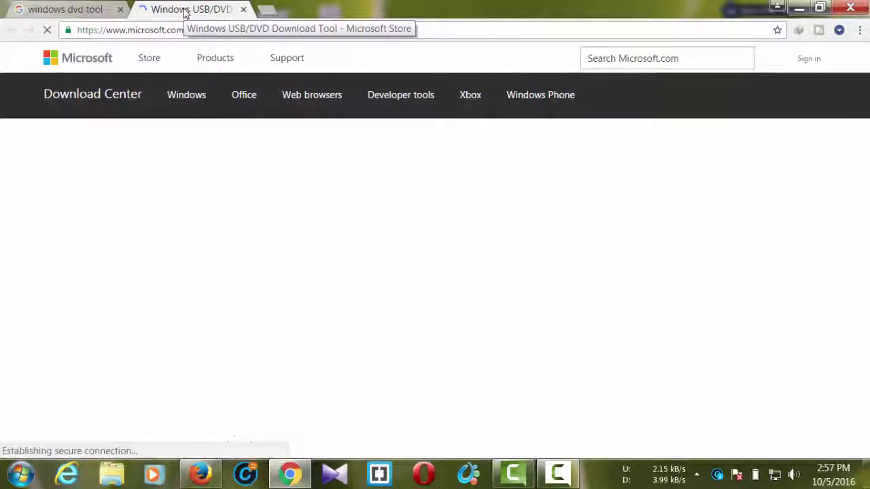
pyautogui.scroll(-2, 278, 221)
pyautogui.scroll(-4, 279, 220)
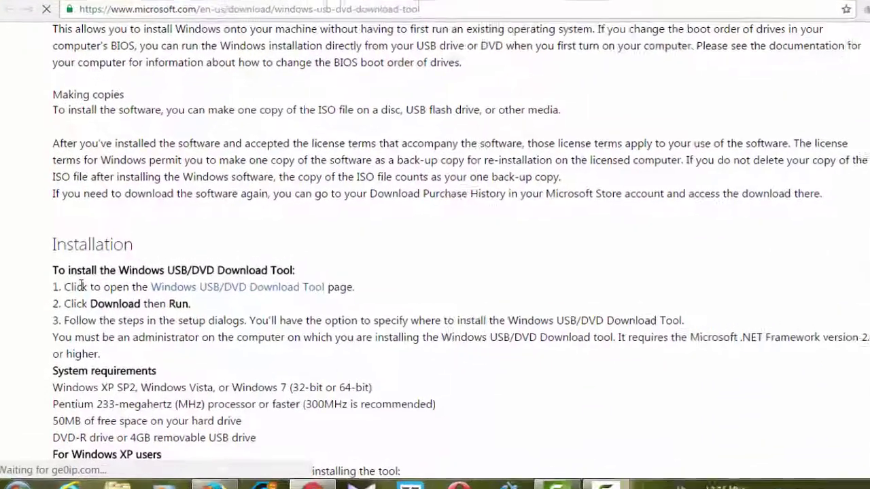
pyautogui.scroll(-2, 286, 282)
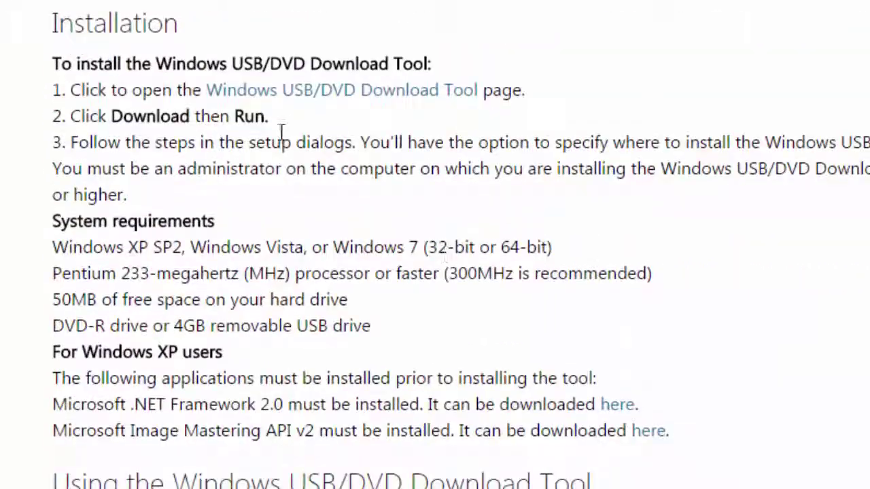
pyautogui.click(327, 91)
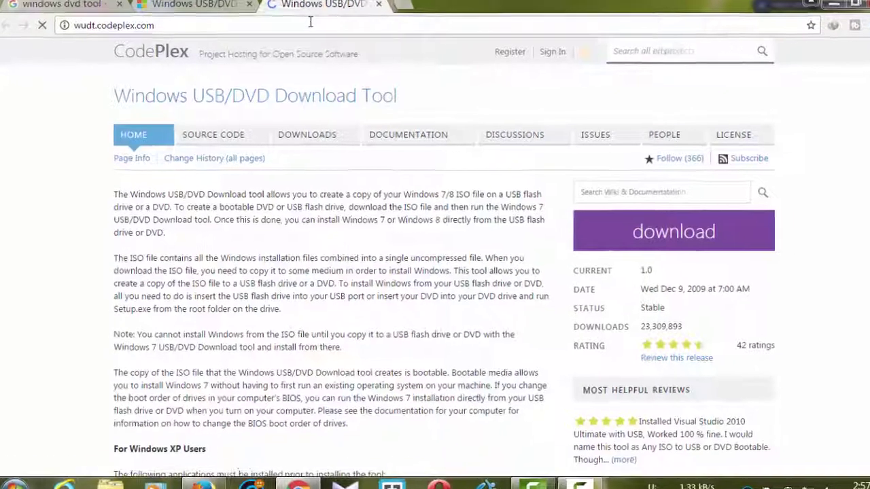
# Step: Download the Windows USB/DVD Download Tool installer and open the folder containing the downloaded file
pyautogui.click(738, 252)
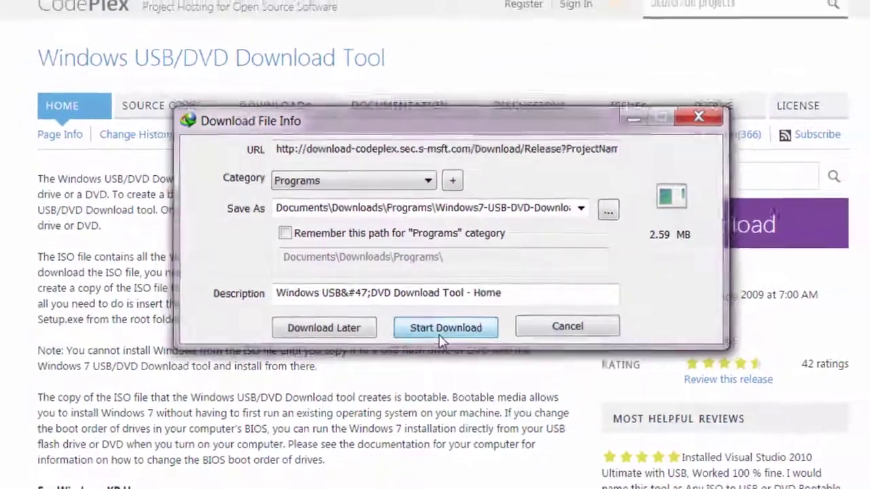
pyautogui.click(450, 324)
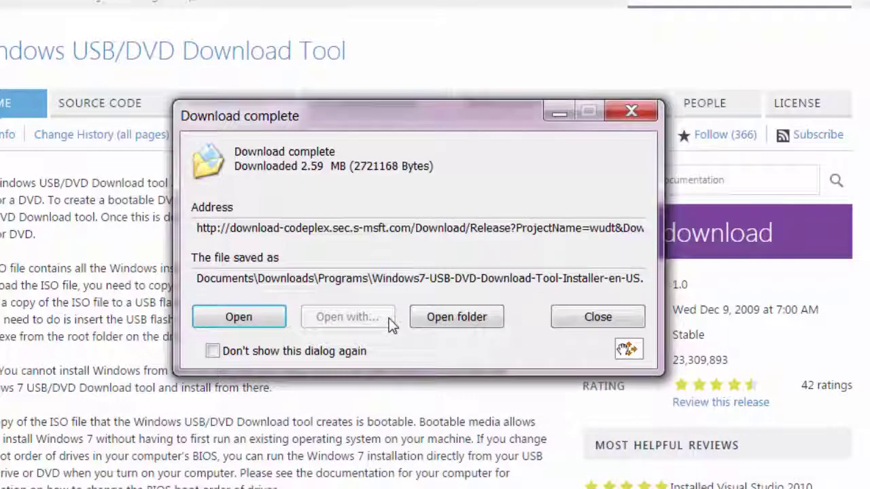
pyautogui.click(454, 318)
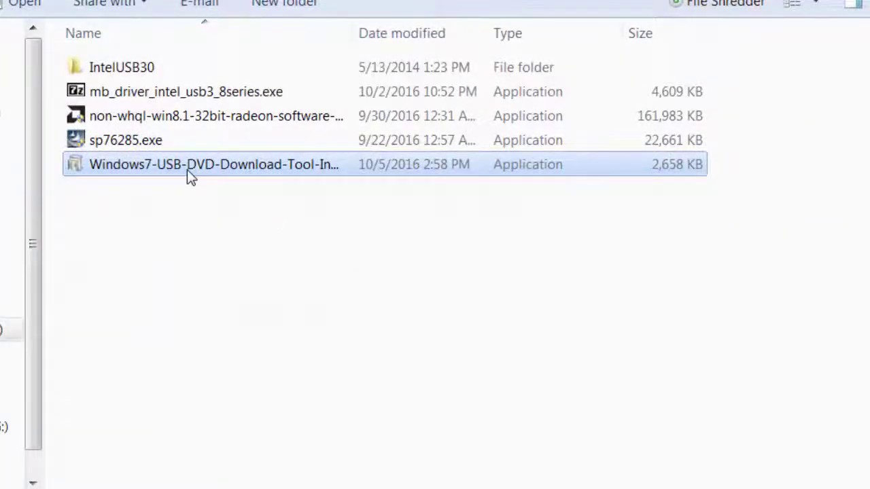
# Step: Run the downloaded Windows7-USB-DVD-Download-Tool installer and start the installation
pyautogui.click(187, 169)
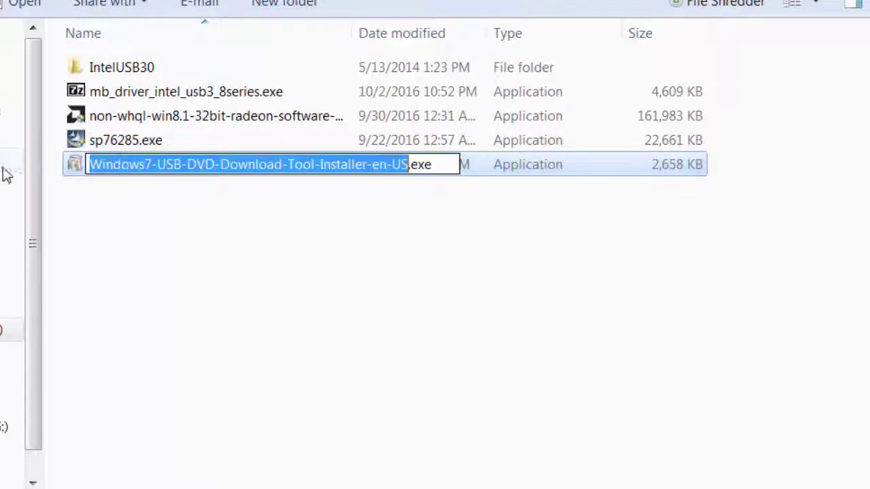
pyautogui.doubleClick(75, 164)
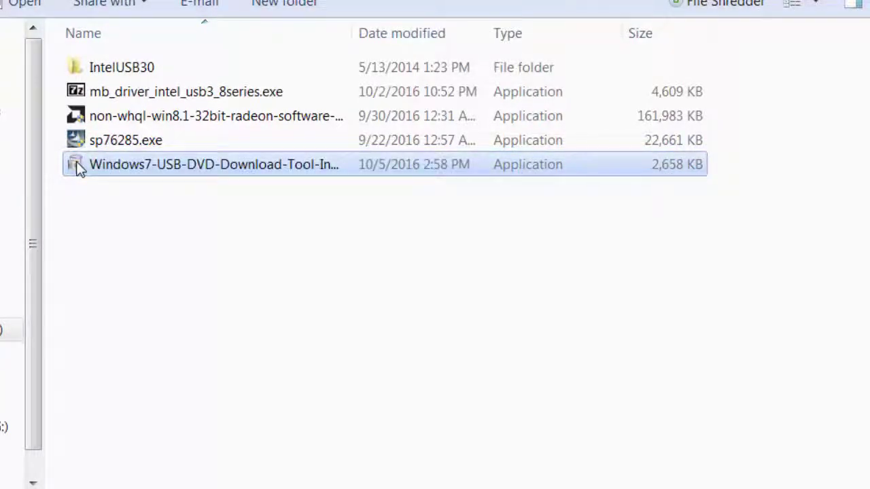
pyautogui.click(161, 166)
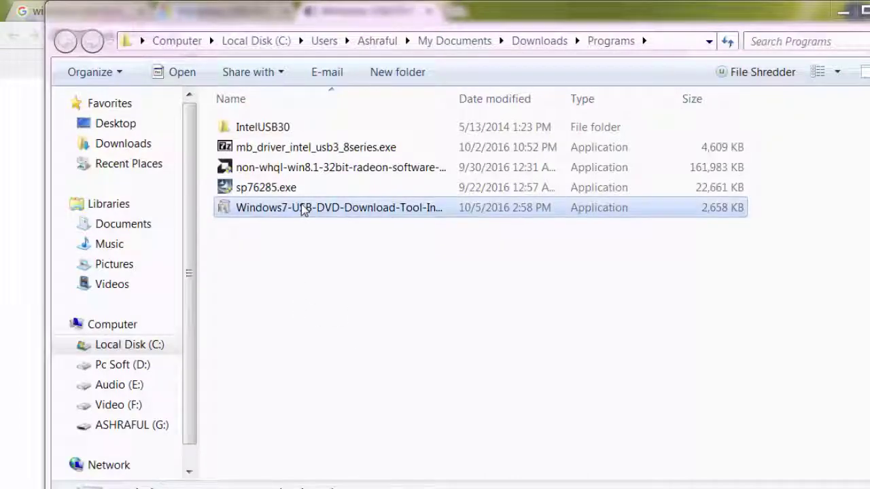
pyautogui.doubleClick(303, 208)
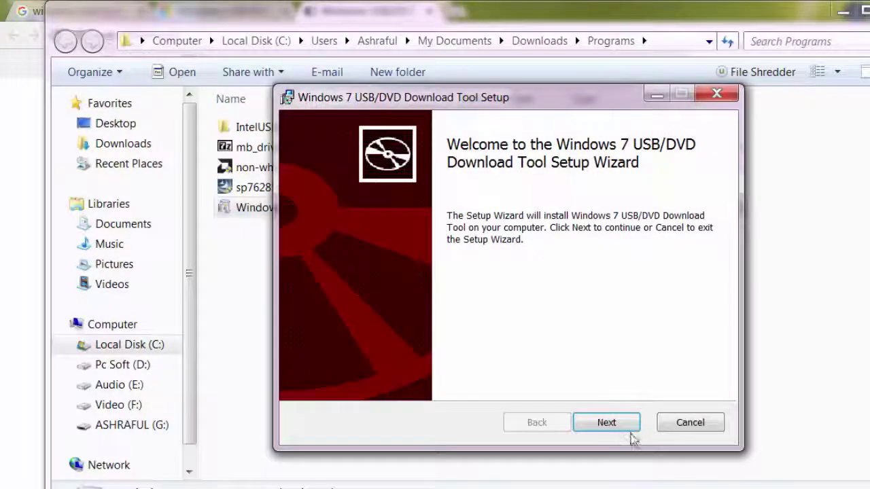
pyautogui.click(627, 427)
pyautogui.click(626, 425)
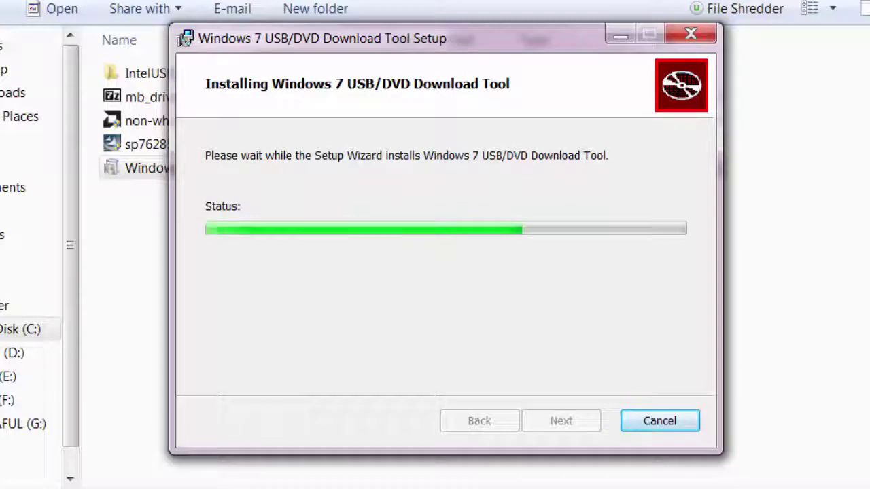
pyautogui.rightClick(122, 488)
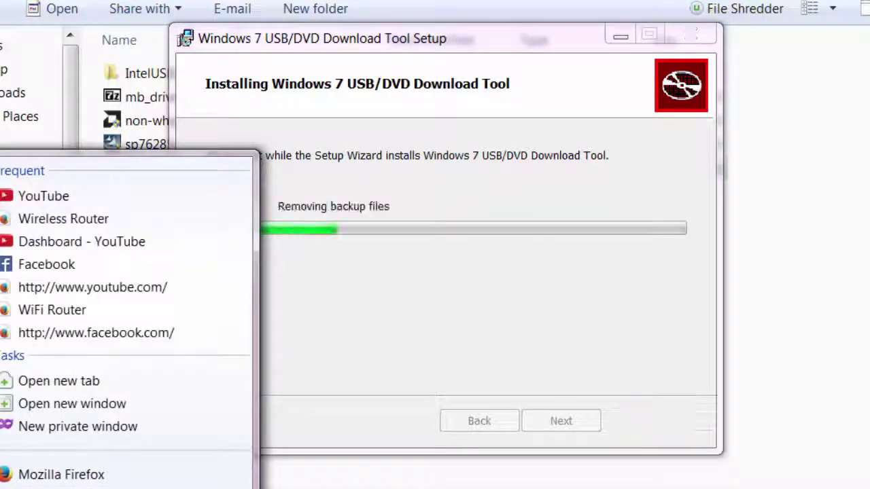
pyautogui.click(68, 488)
pyautogui.click(372, 286)
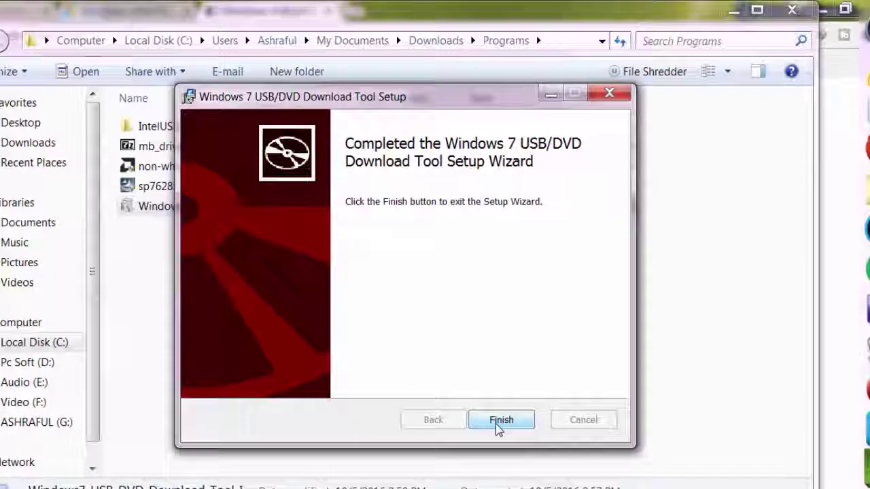
# Step: Finish the setup wizard and minimize the Programs folder and browser windows to reach the desktop
pyautogui.click(498, 421)
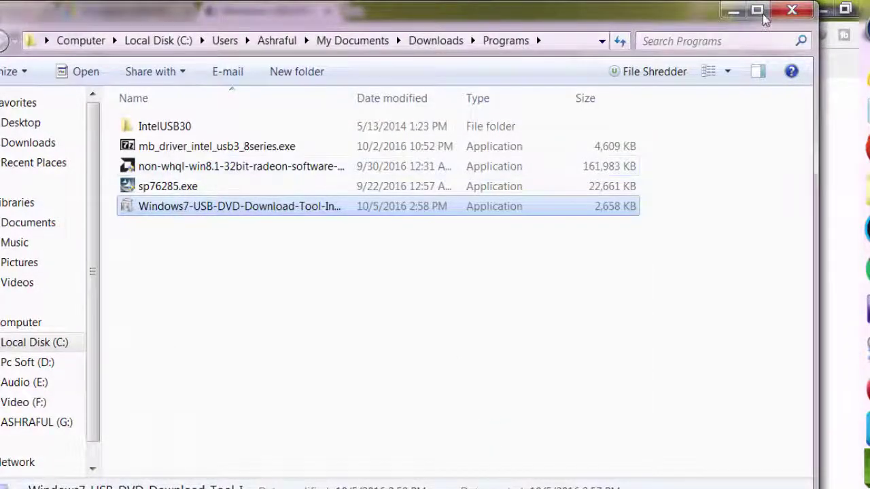
pyautogui.click(734, 10)
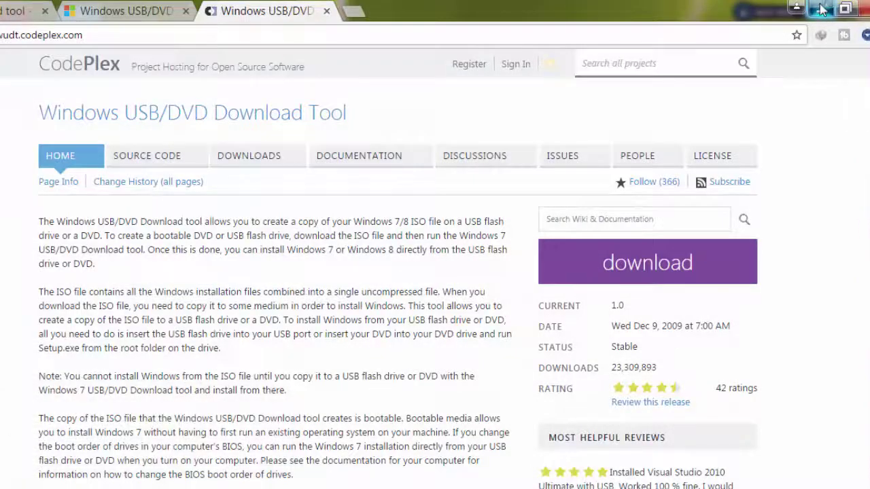
pyautogui.click(816, 8)
# Step: Launch the Windows 7 USB DVD Download Tool from its desktop shortcut
pyautogui.rightClick(534, 40)
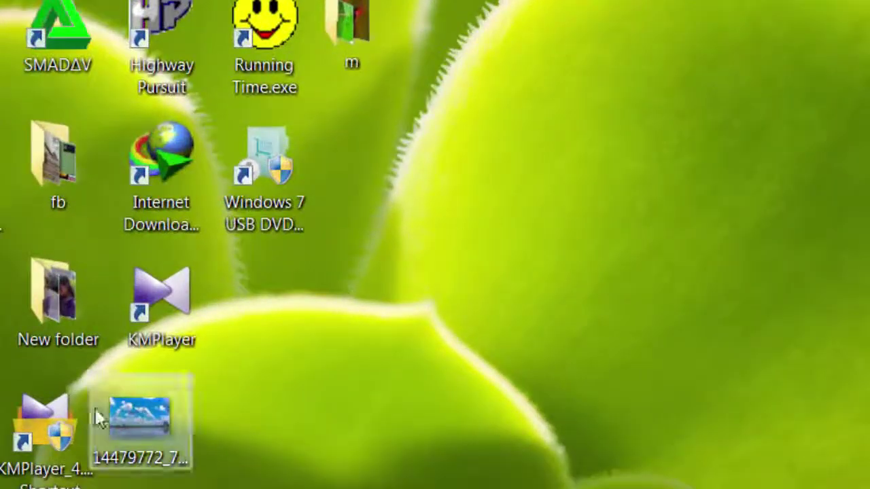
pyautogui.click(272, 182)
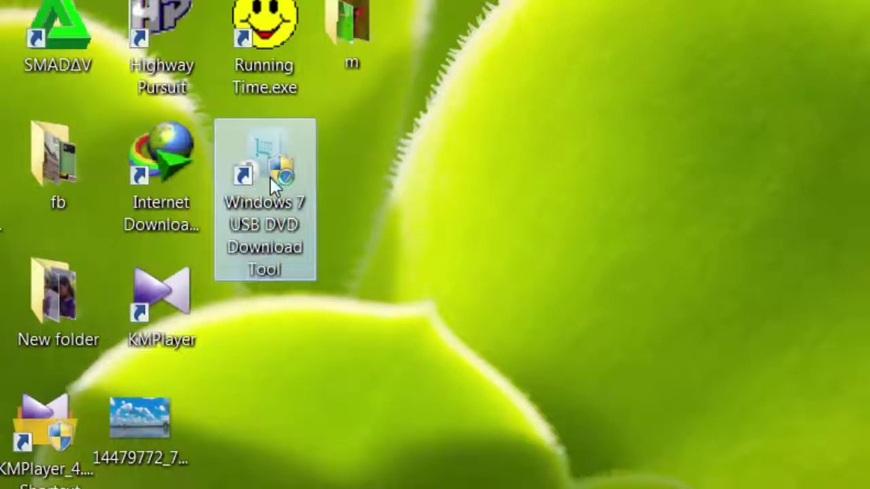
pyautogui.doubleClick(270, 176)
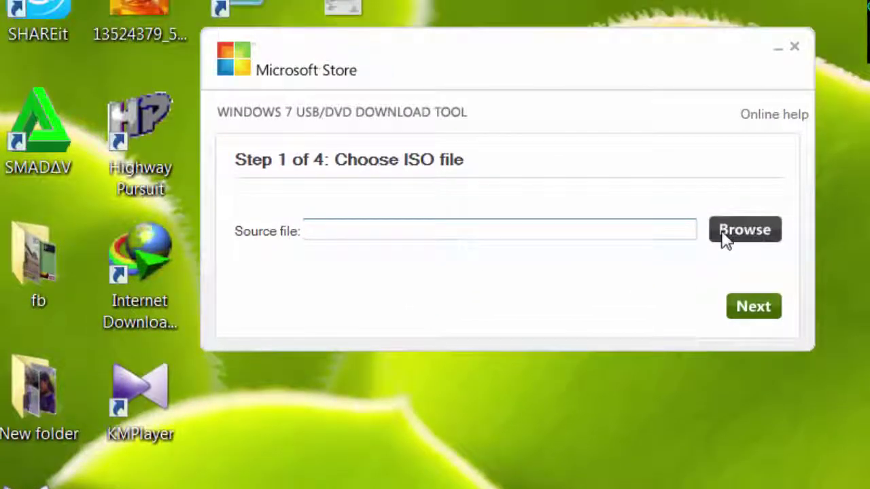
# Step: Choose the Windows 7 Ultimate ISO in New folder on Video (F:) as the source file
pyautogui.click(772, 238)
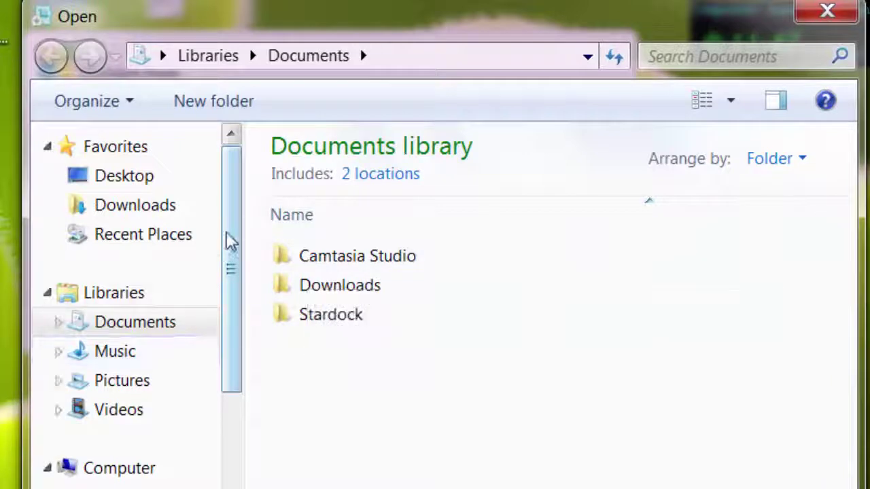
pyautogui.moveTo(229, 241); pyautogui.dragTo(235, 356)
pyautogui.click(130, 409)
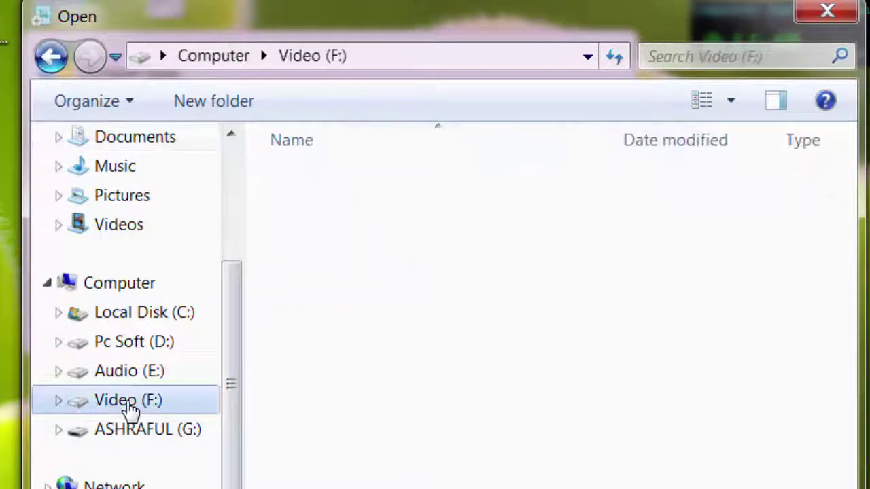
pyautogui.doubleClick(330, 247)
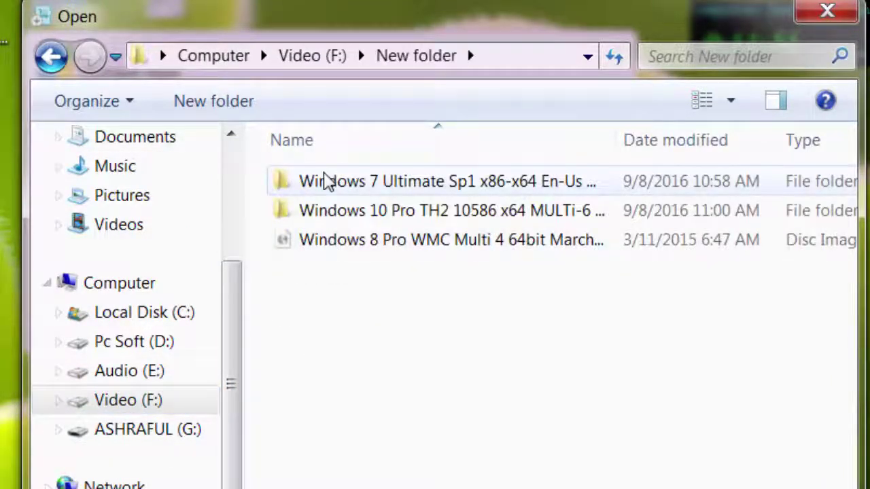
pyautogui.doubleClick(307, 181)
pyautogui.click(379, 194)
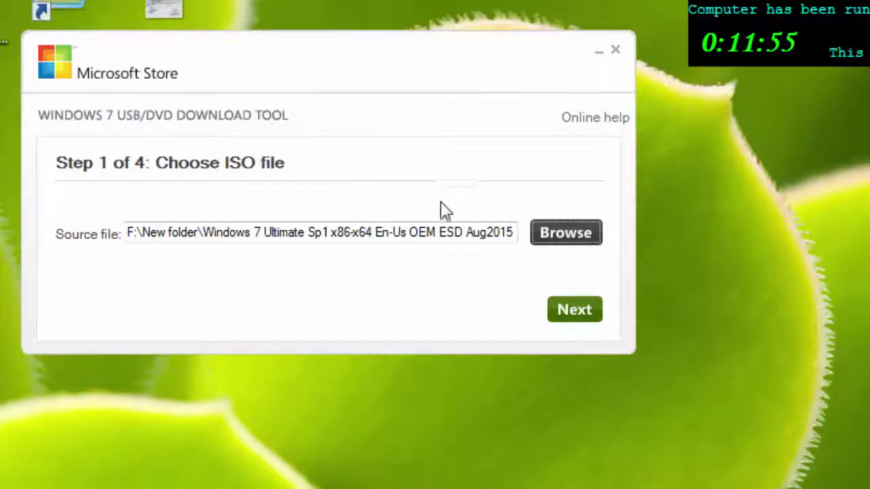
# Step: Browse for the source file again in New folder on Video (F:), widening the dialog and showing the contents as large icons
pyautogui.click(564, 234)
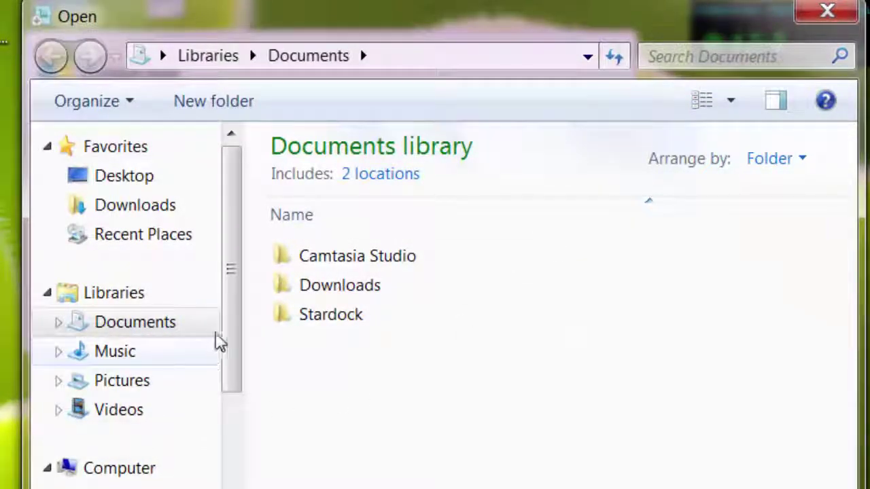
pyautogui.moveTo(231, 357); pyautogui.dragTo(231, 441)
pyautogui.click(159, 402)
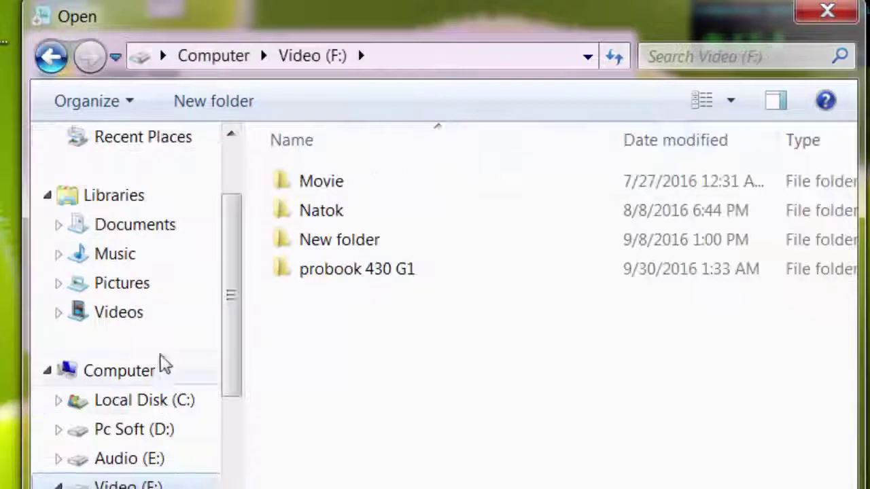
pyautogui.doubleClick(340, 240)
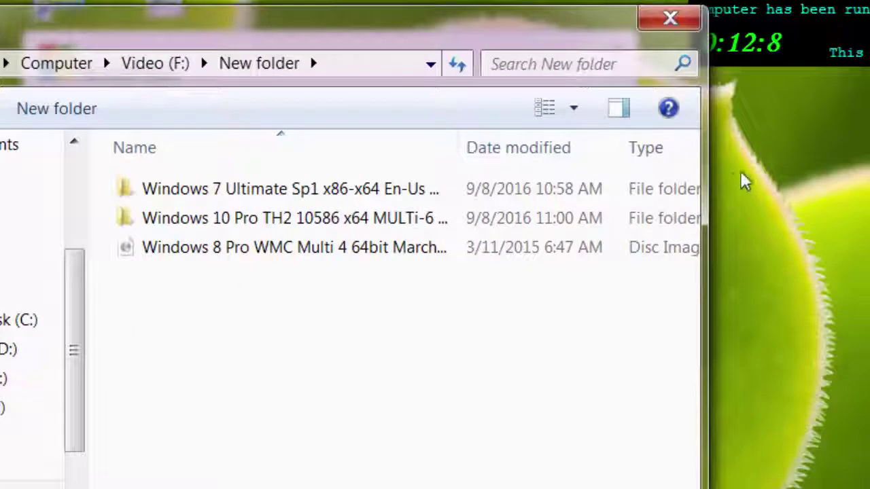
pyautogui.moveTo(693, 163); pyautogui.dragTo(863, 156)
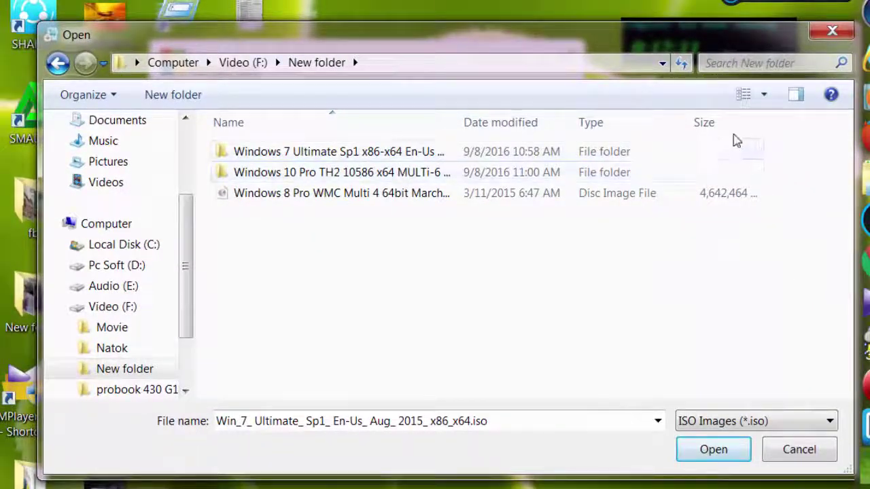
pyautogui.click(744, 98)
pyautogui.click(742, 97)
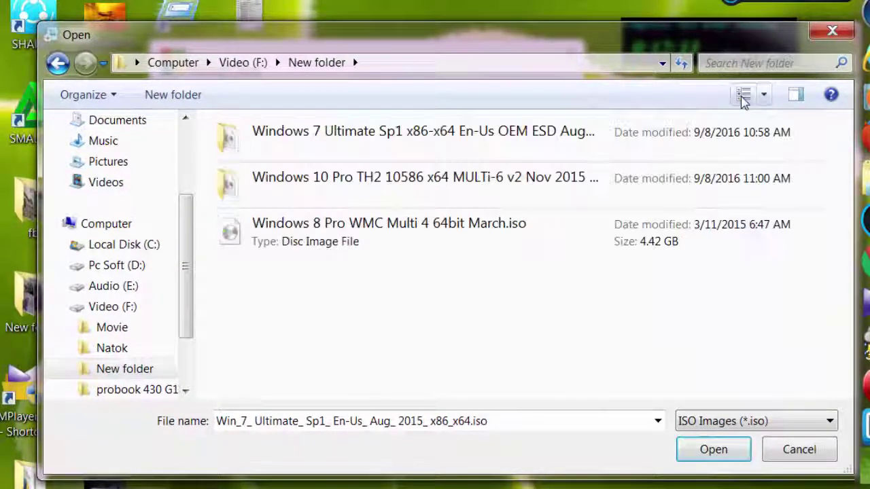
pyautogui.click(744, 98)
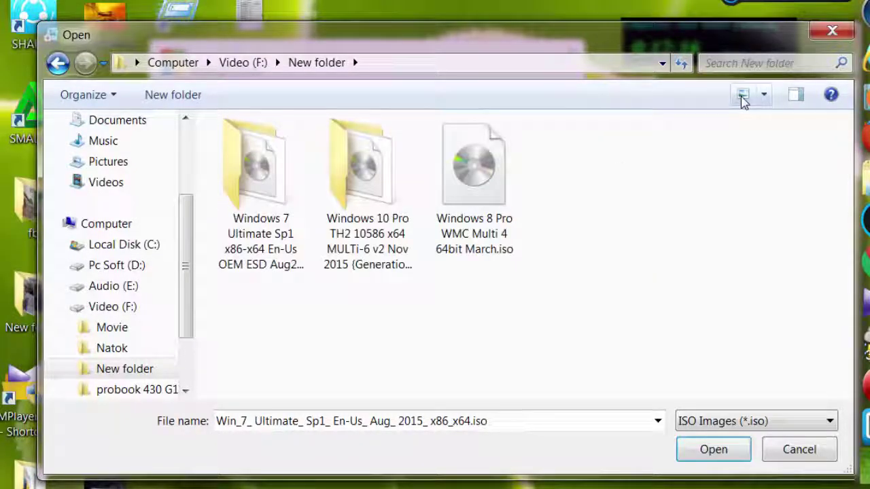
# Step: In the Windows 7 Ultimate Sp1 folder, widen the Name column and choose Win_7_ Ultimate_ Sp1_ En-Us_ Aug_ 2015_ x86_x64.iso as the source file
pyautogui.doubleClick(278, 180)
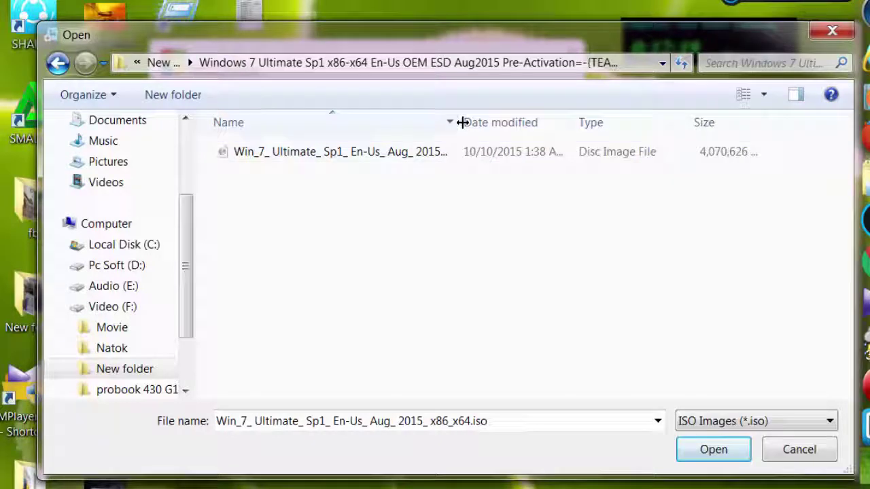
pyautogui.moveTo(460, 121); pyautogui.dragTo(623, 121)
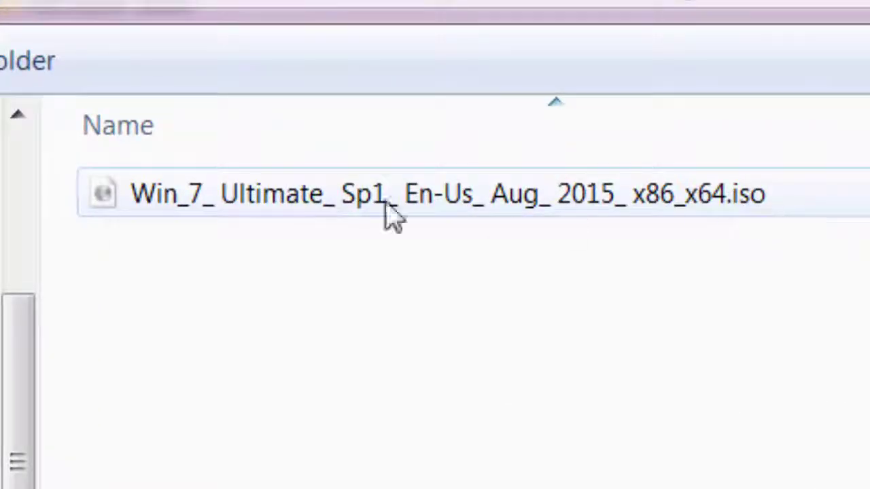
pyautogui.doubleClick(347, 196)
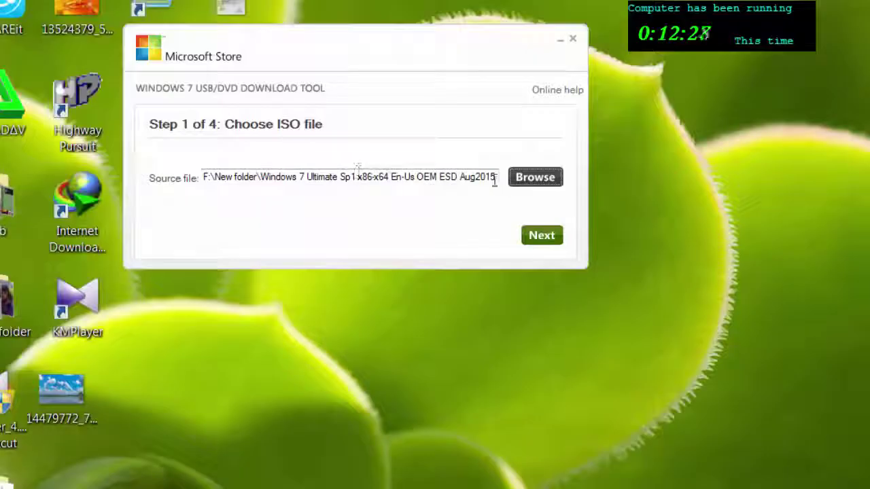
# Step: Continue with the chosen ISO, select USB device as the media type, and refresh the device list with drive G:\ as the target
pyautogui.click(543, 242)
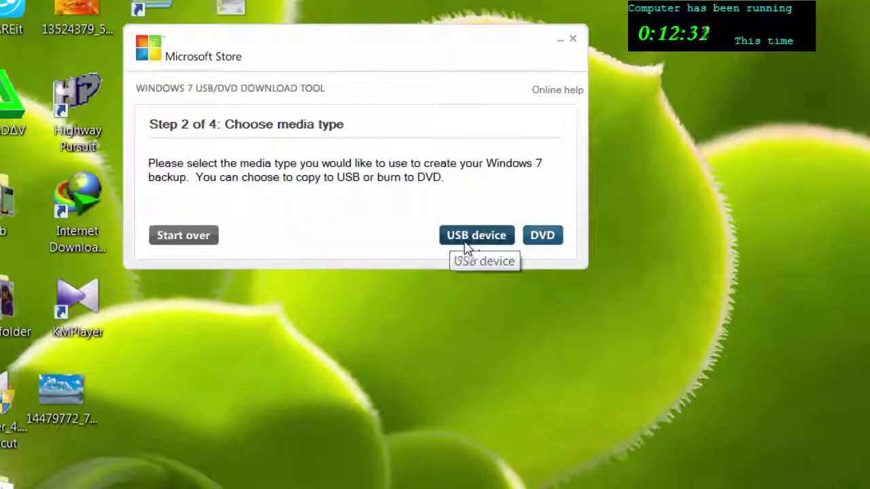
pyautogui.click(468, 241)
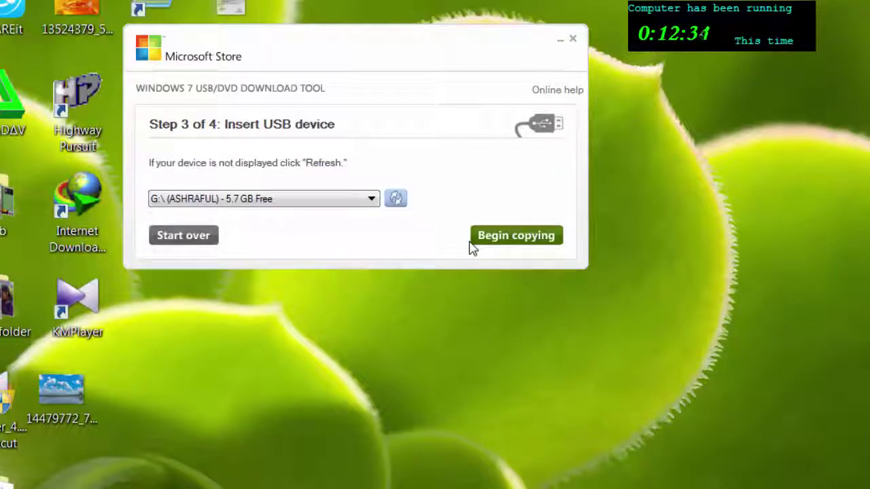
pyautogui.click(373, 200)
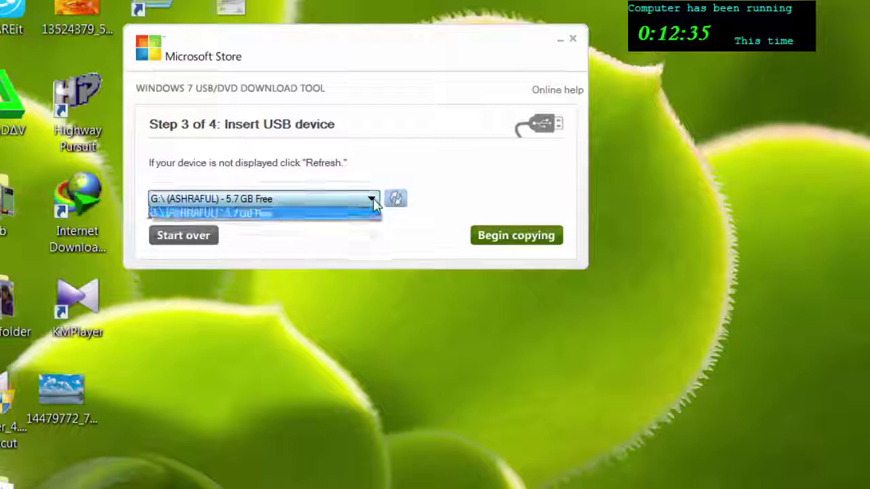
pyautogui.click(373, 200)
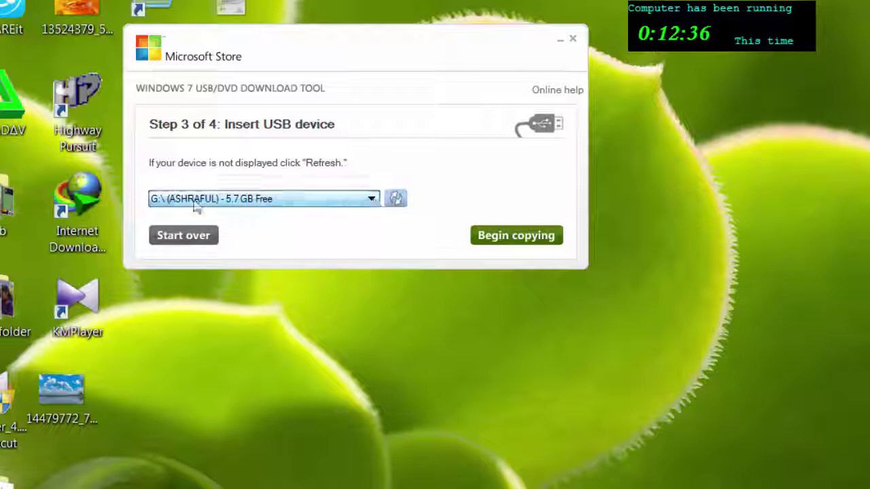
pyautogui.click(400, 204)
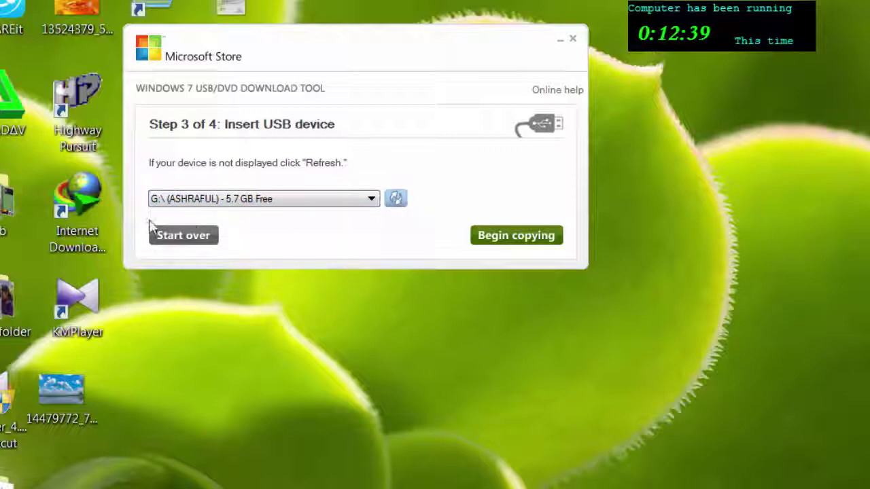
# Step: Begin copying to the G:\ USB device and agree to erase all of its contents
pyautogui.click(534, 238)
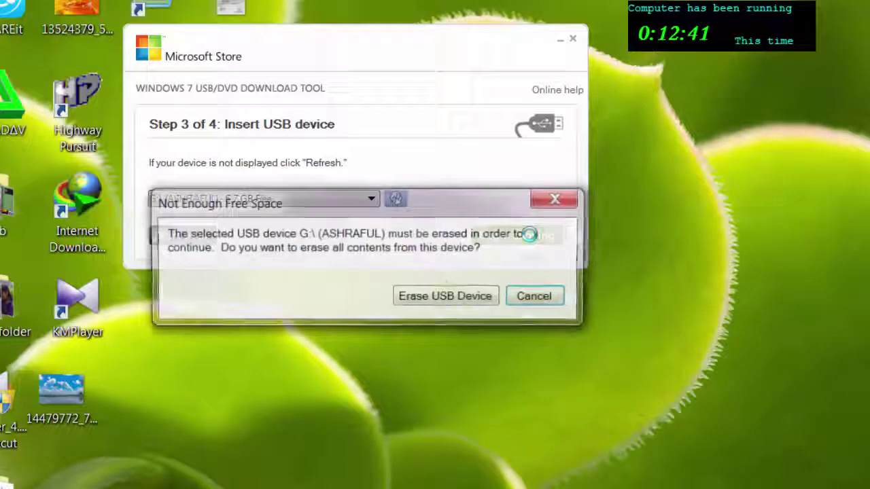
pyautogui.click(430, 302)
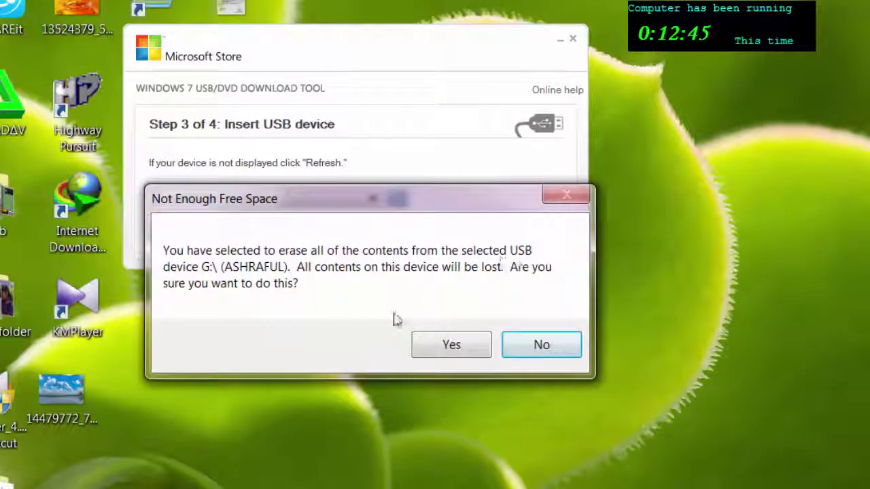
pyautogui.click(451, 349)
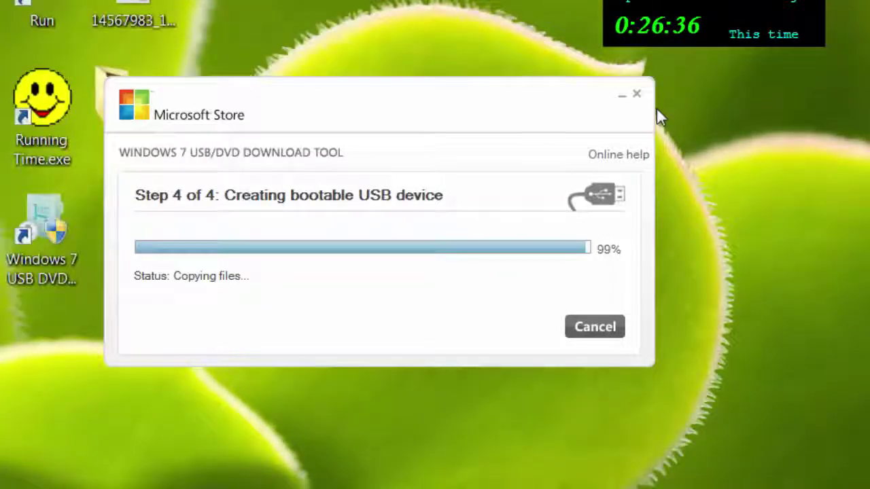
# Step: Close the download tool and open Computer from the desktop to check the removable disk (G:)
pyautogui.click(635, 95)
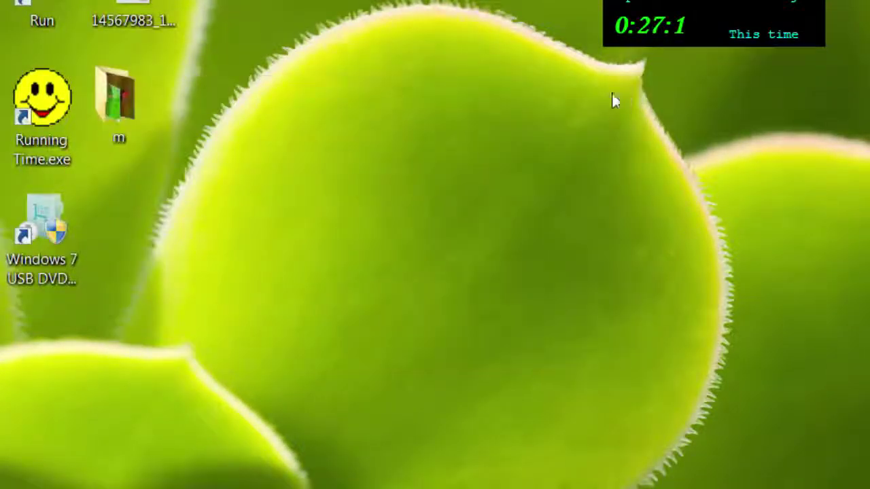
pyautogui.rightClick(552, 95)
pyautogui.click(607, 155)
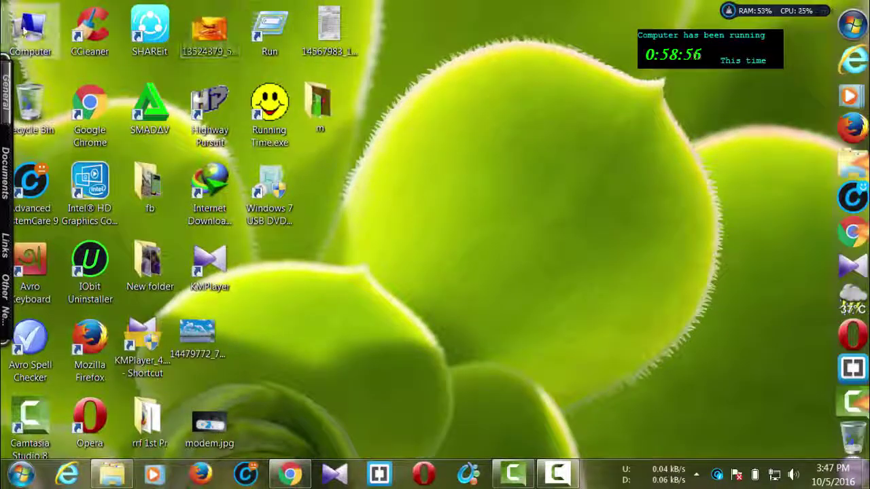
pyautogui.doubleClick(31, 30)
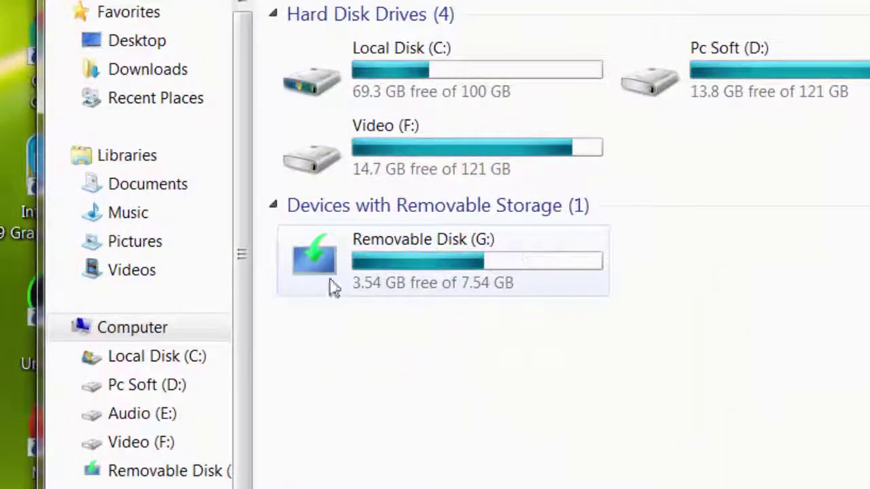